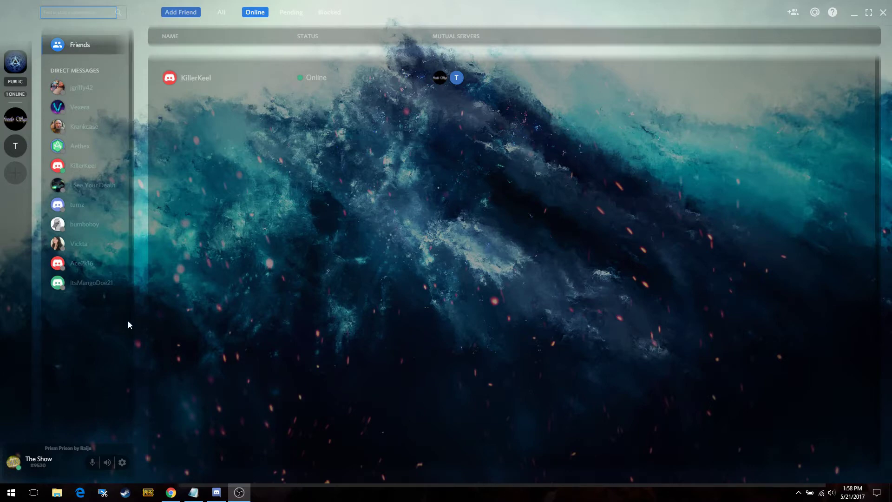
- Switch off the Glacial Prison theme in BetterDiscord's Themes settings
left_click(122, 463)
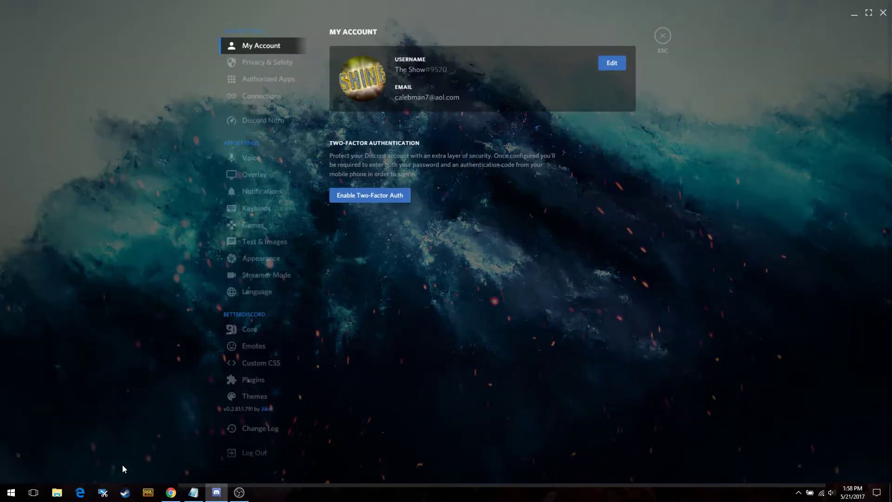
left_click(255, 398)
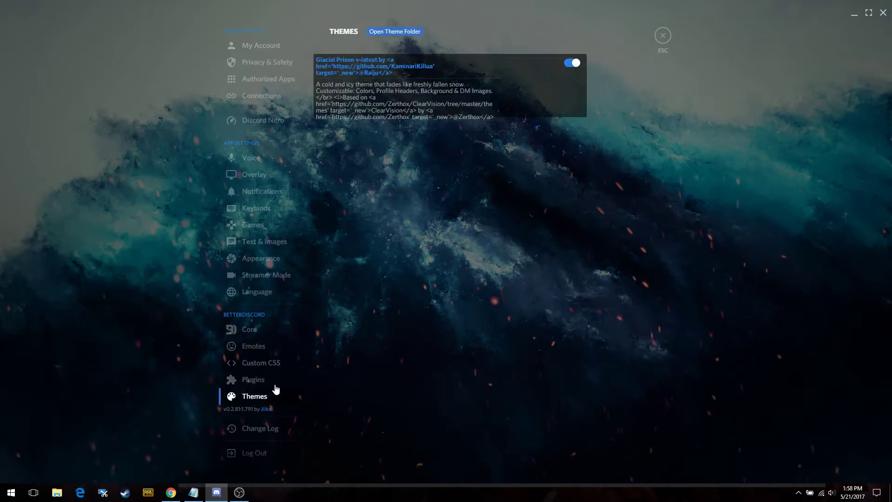
left_click(569, 64)
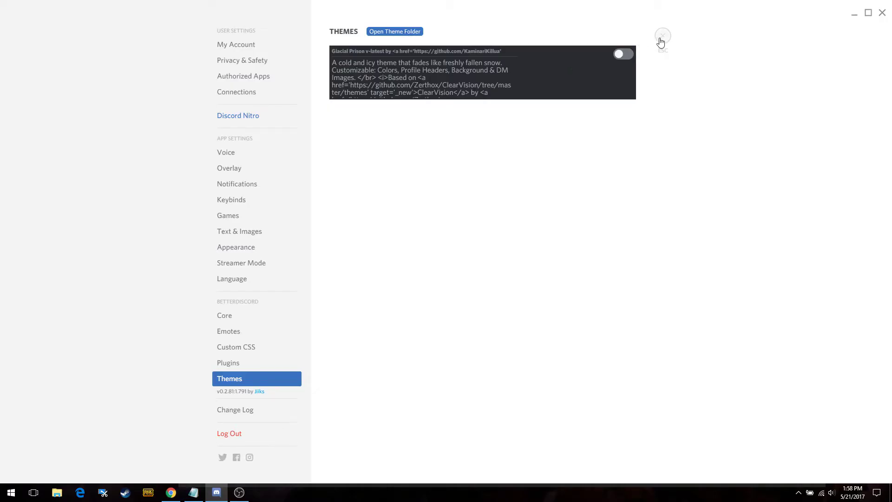
- Close settings, open the Freelo Gang server, and minimize Discord
left_click(661, 40)
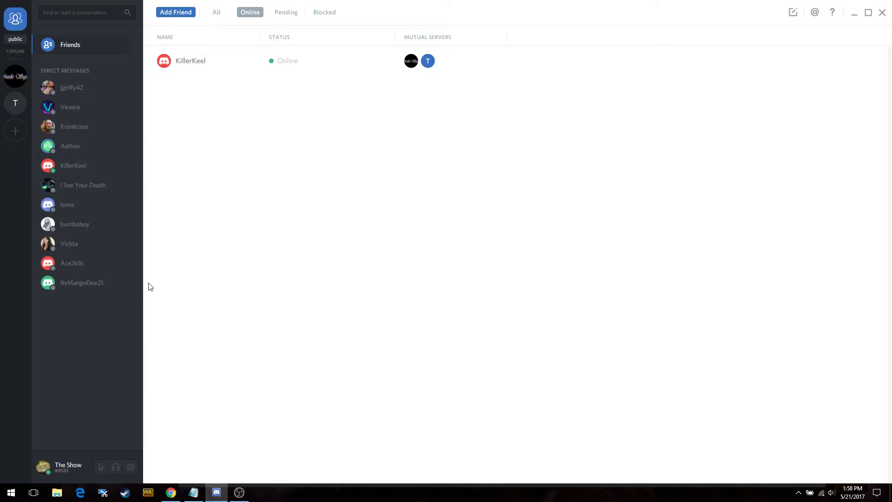
left_click(16, 77)
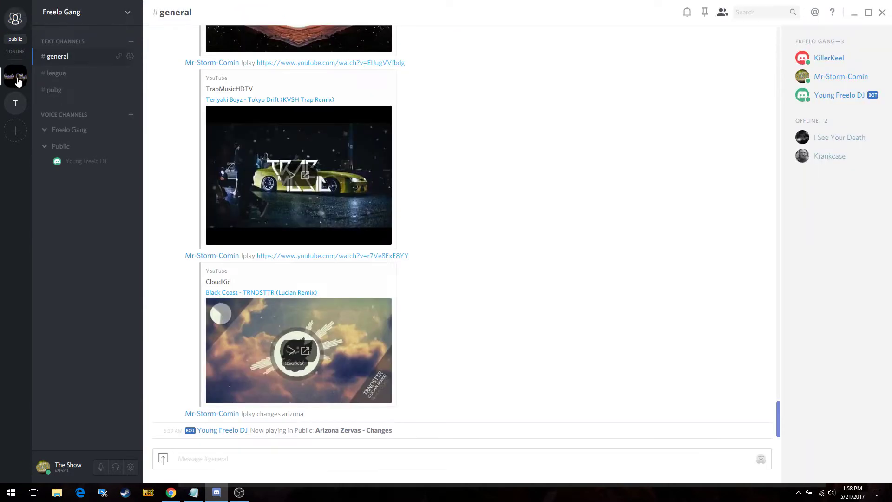
left_click(856, 13)
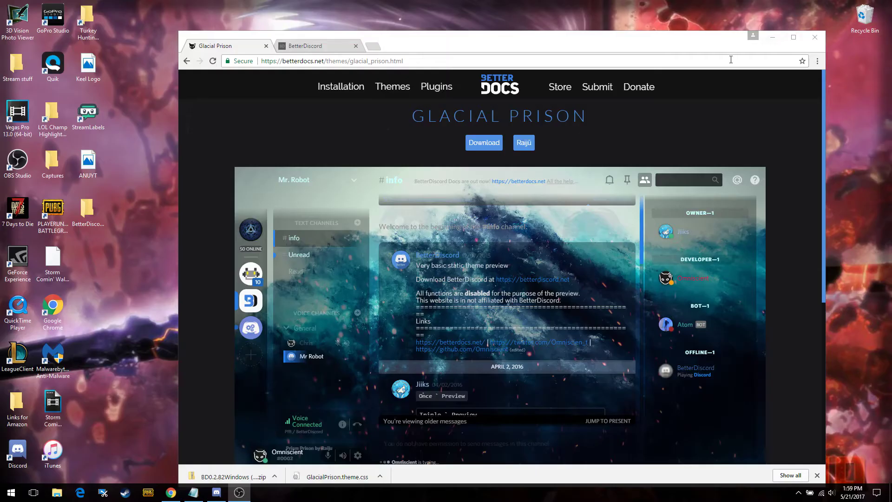
- Download the BetterDiscord v0.2.82 Windows zip from the BetterDiscord website tab
left_click(333, 46)
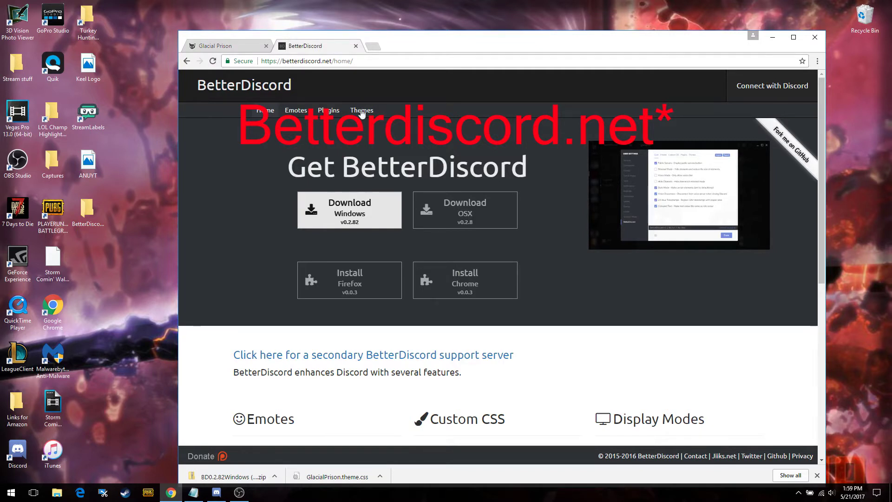
left_click(345, 215)
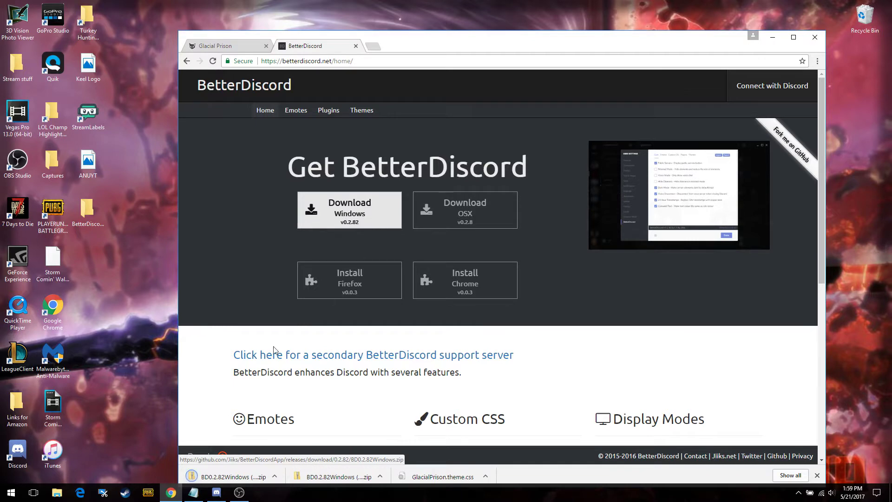
left_click(275, 477)
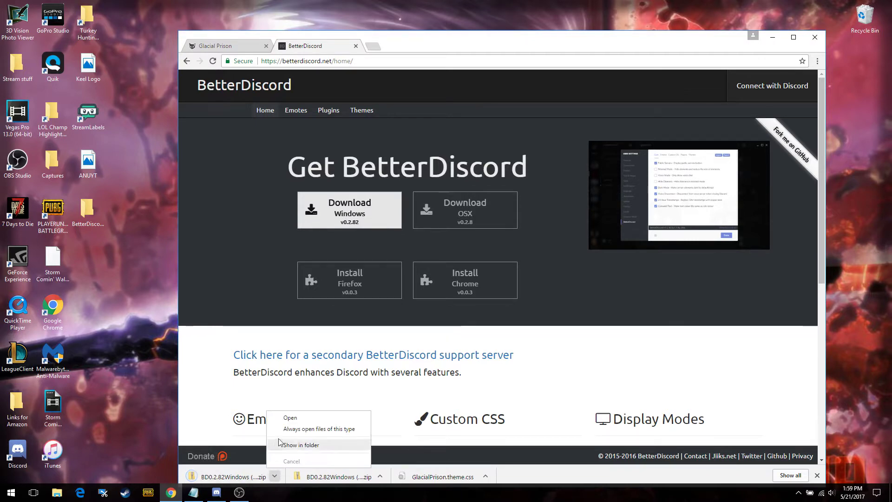
- Open the downloaded BetterDiscord zip and cut all five files inside it
left_click(288, 418)
left_click_drag(399, 208, 383, 134)
right_click(384, 160)
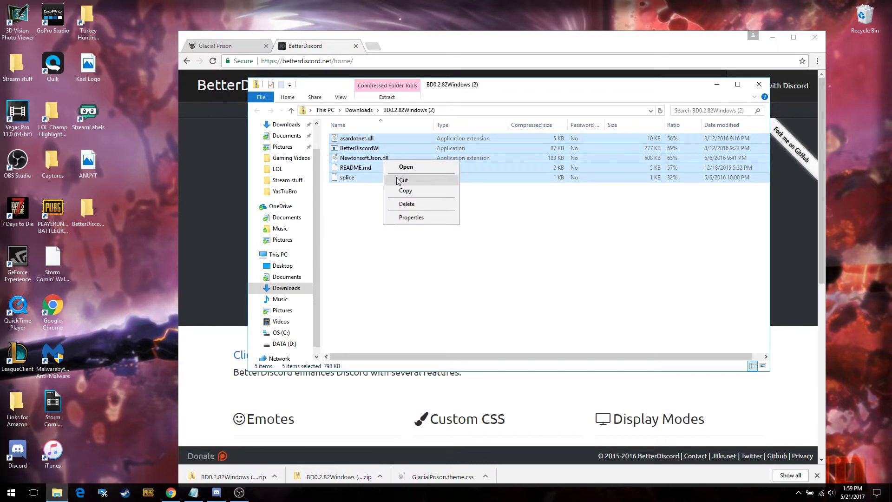
left_click(400, 181)
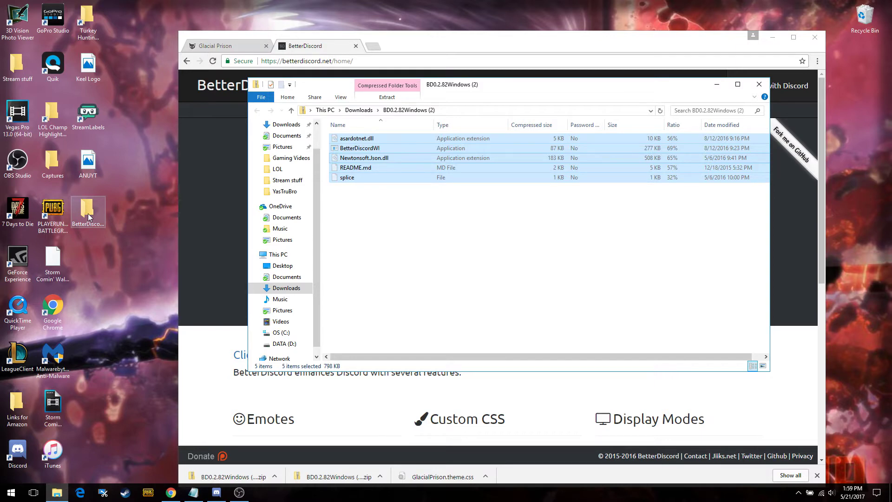
- Open the BetterDiscord1 desktop folder and launch the BetterDiscord installer
double_click(88, 215)
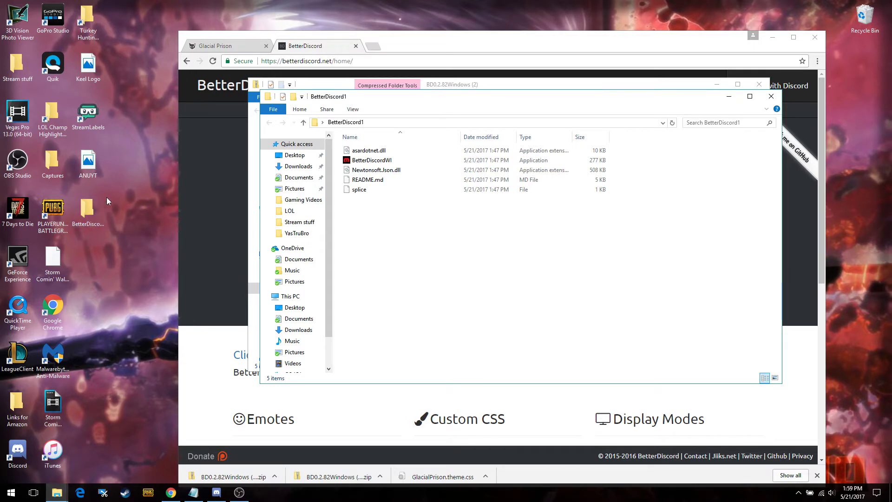
left_click(780, 98)
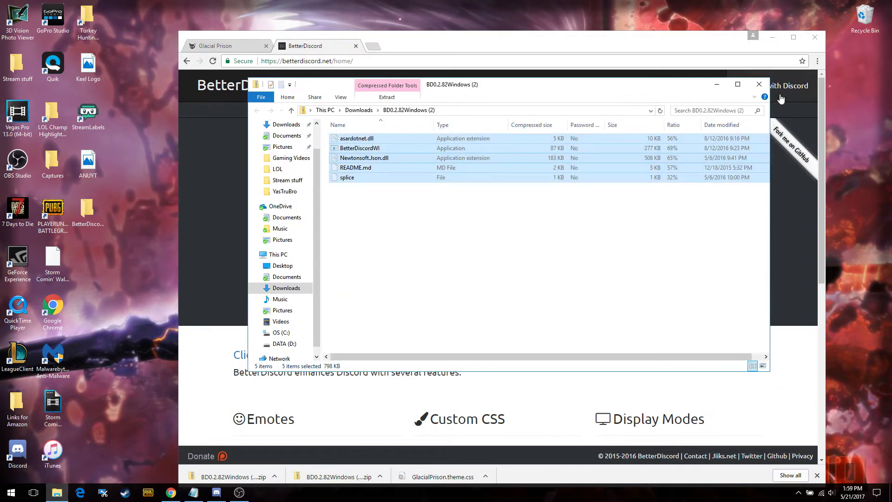
left_click(759, 84)
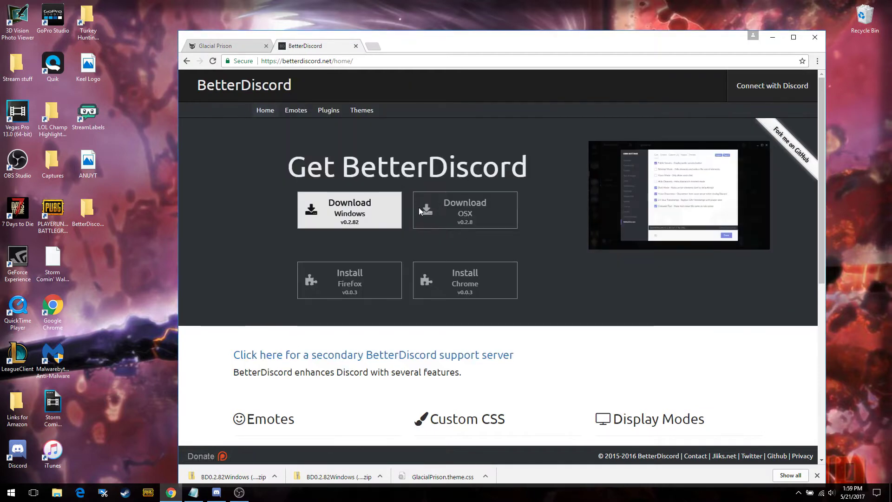
double_click(87, 210)
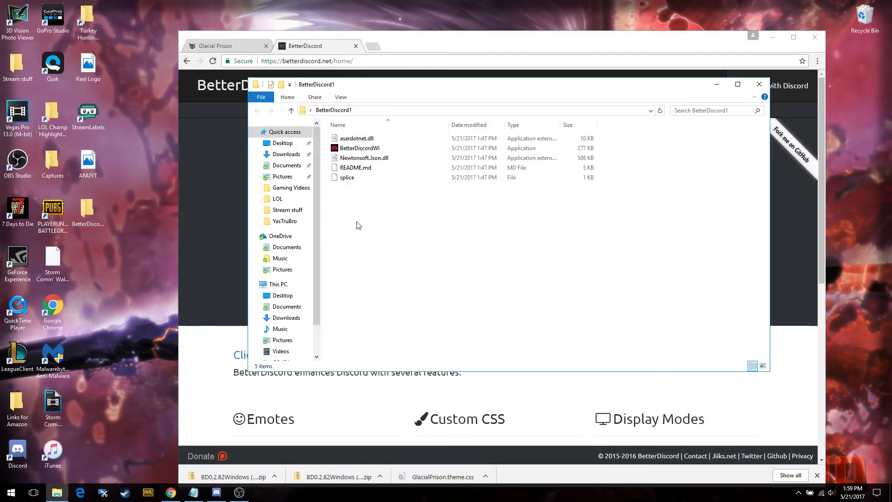
double_click(370, 148)
left_click(345, 298)
left_click(519, 320)
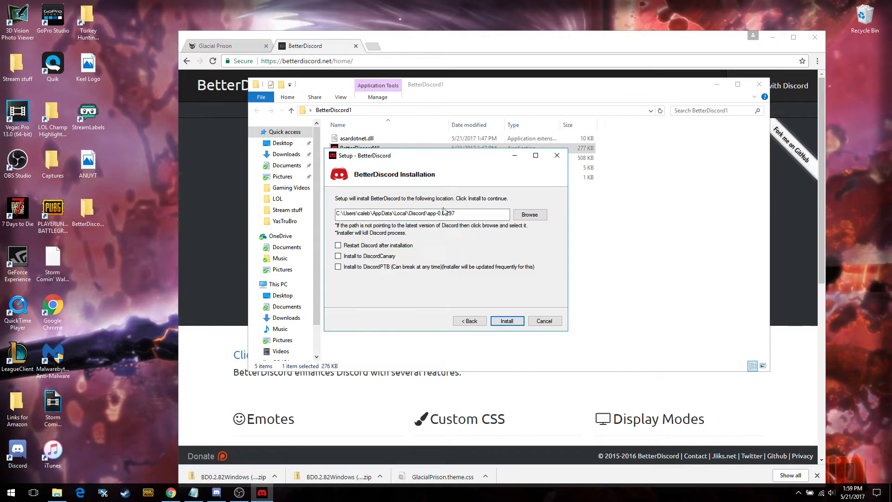
left_click(541, 323)
left_click(483, 281)
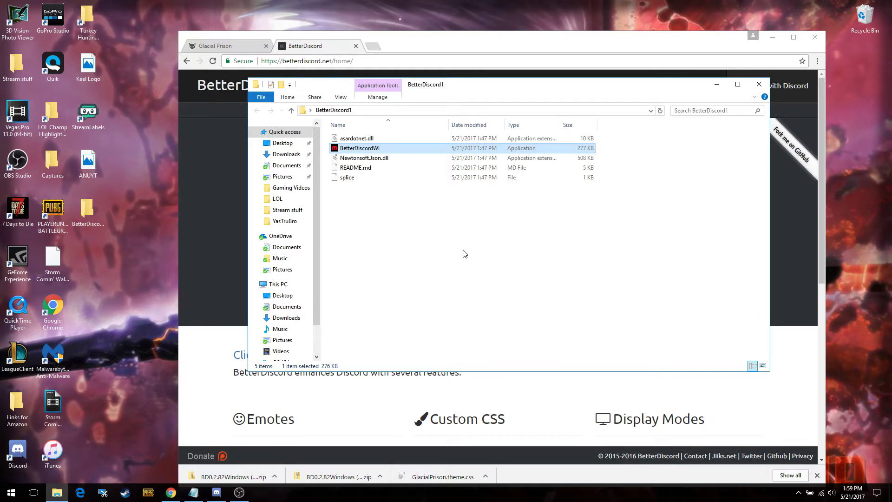
left_click(759, 84)
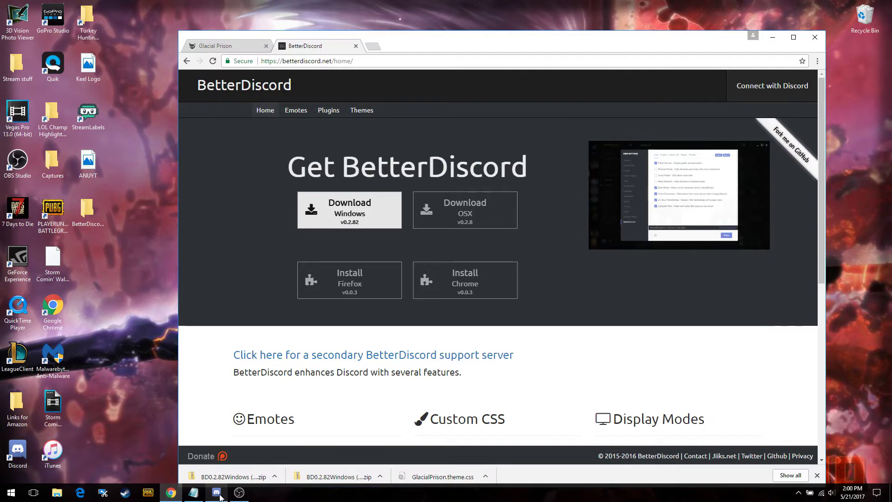
- Bring Discord to the front from the taskbar and open its user settings
mouse_move(221, 497)
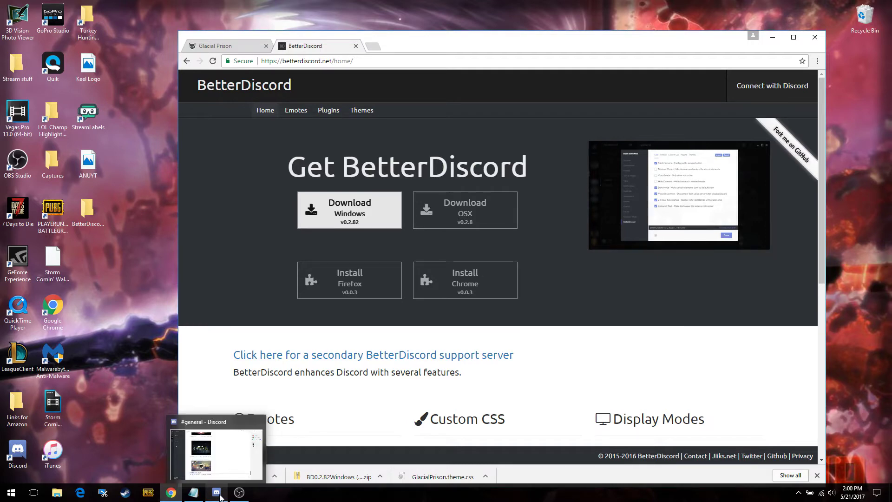
left_click(221, 496)
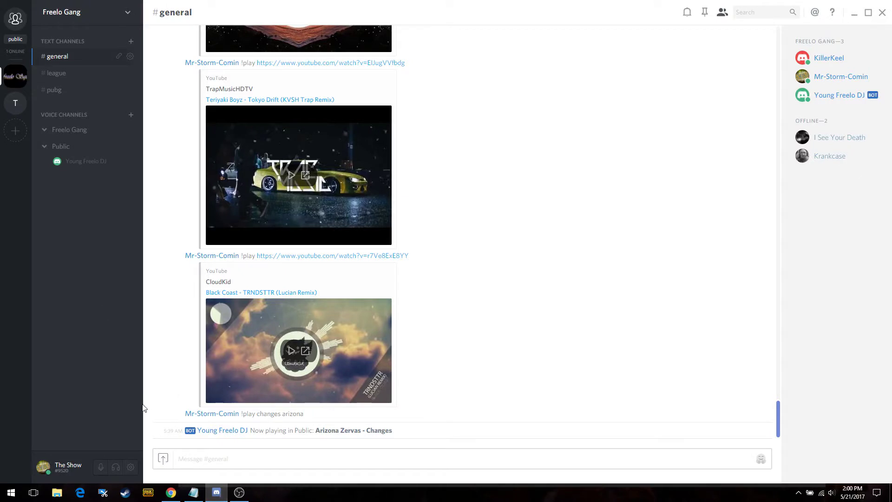
left_click(131, 465)
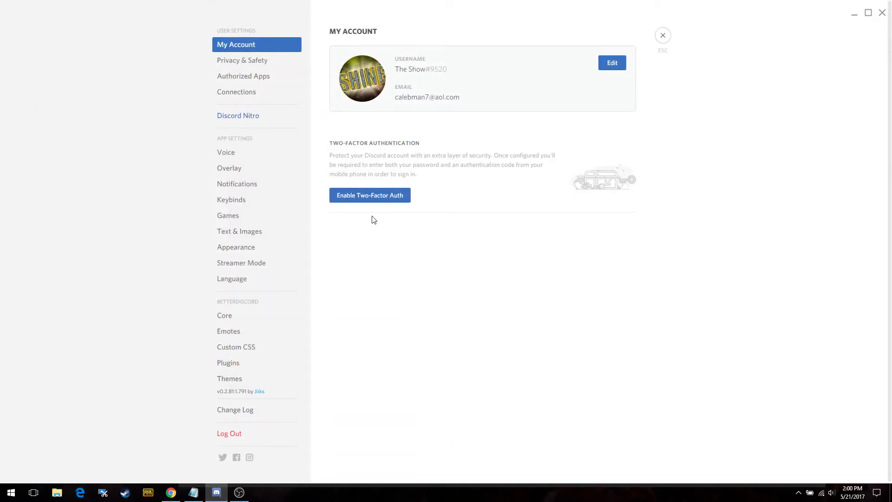
left_click(664, 35)
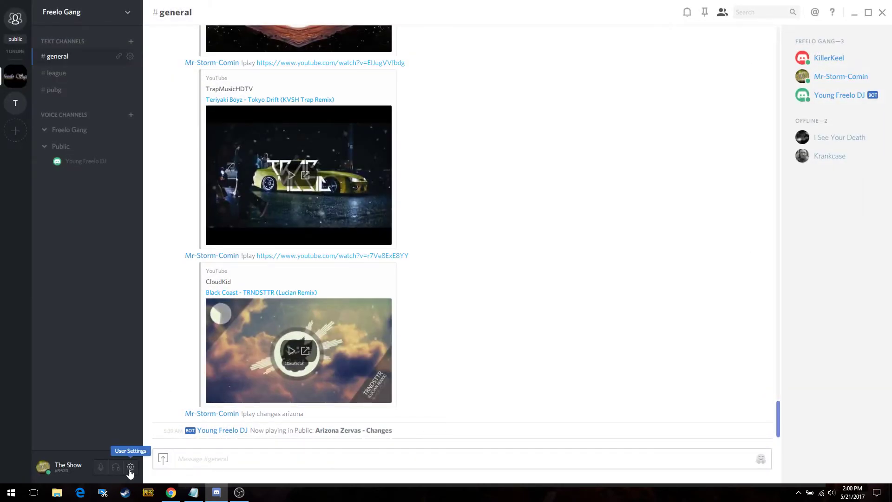
left_click(131, 467)
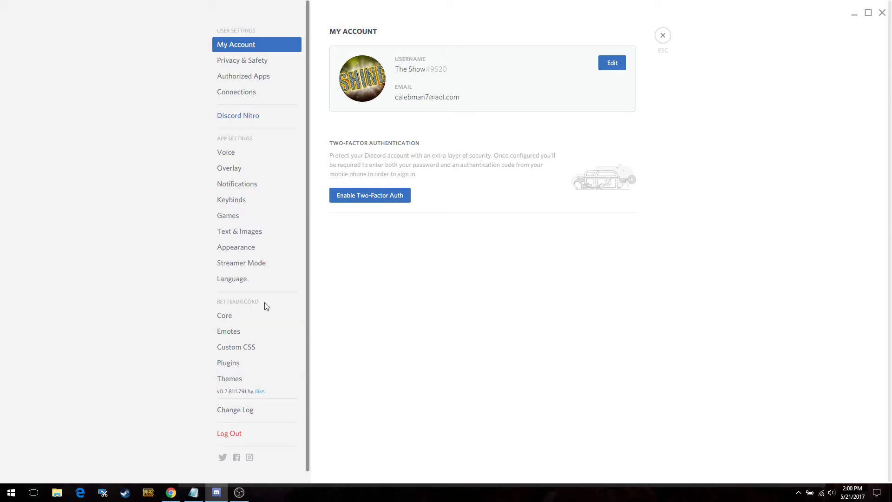
- Quit Discord from its system-tray icon so it reloads
left_click(799, 492)
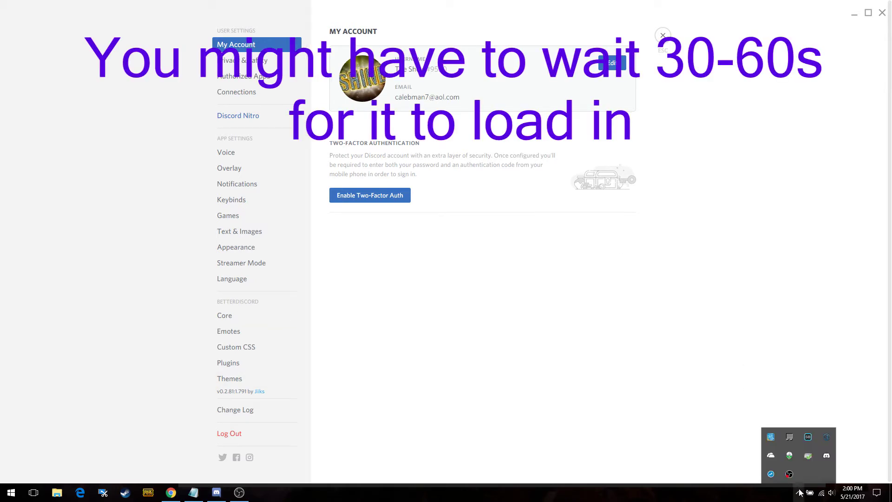
right_click(826, 459)
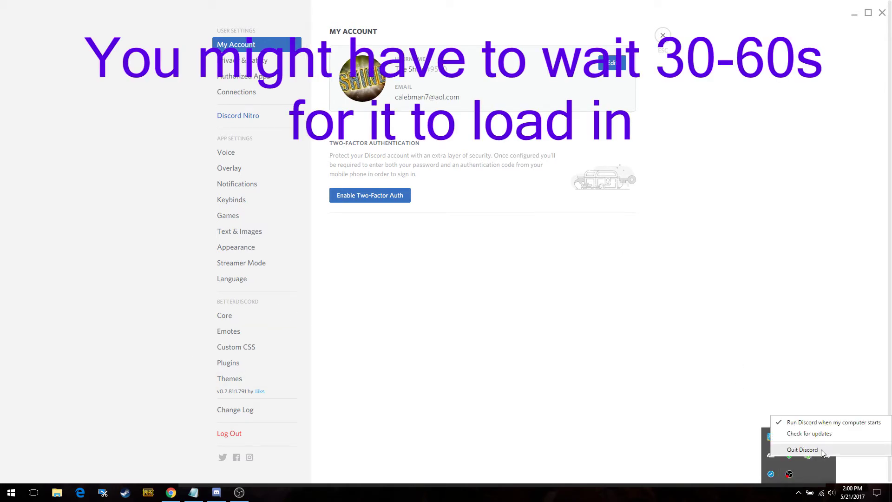
left_click(361, 320)
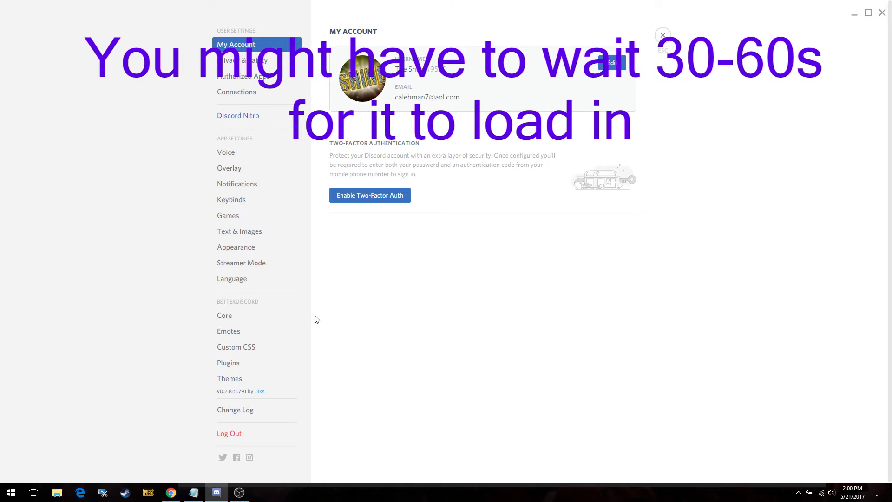
- Re-enable the Glacial Prison theme on the BetterDiscord Themes page and close settings
left_click(231, 384)
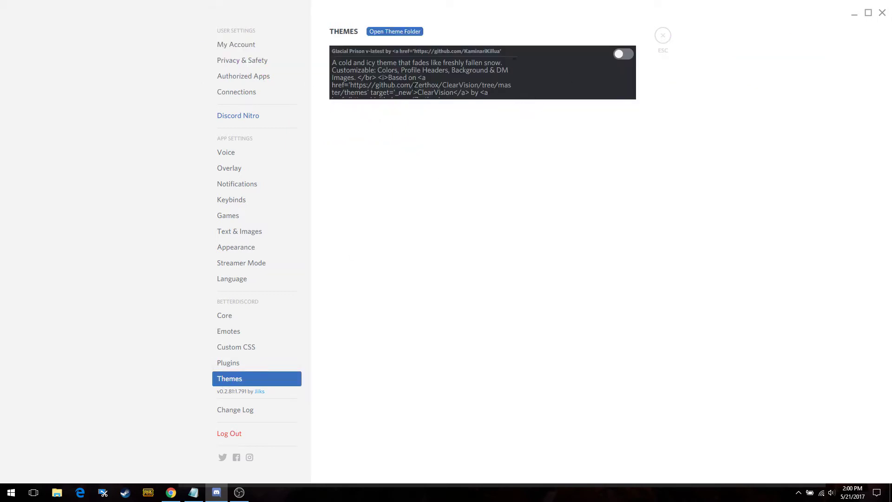
left_click(621, 55)
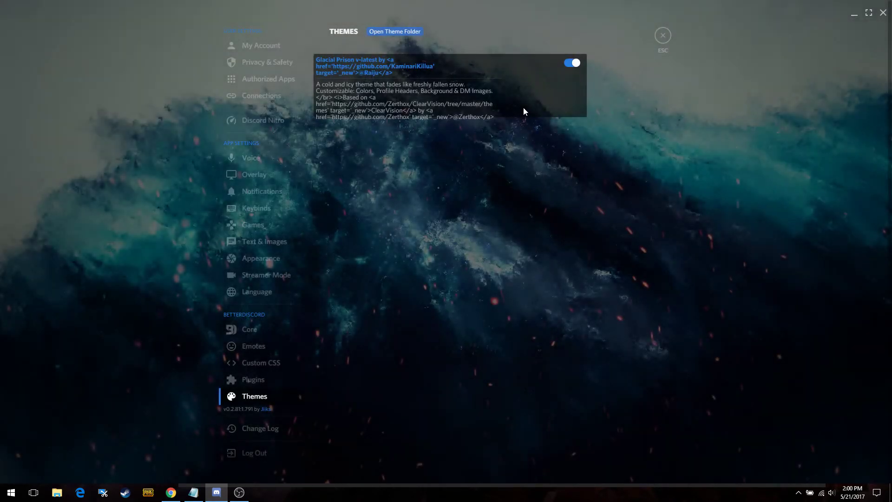
left_click(664, 35)
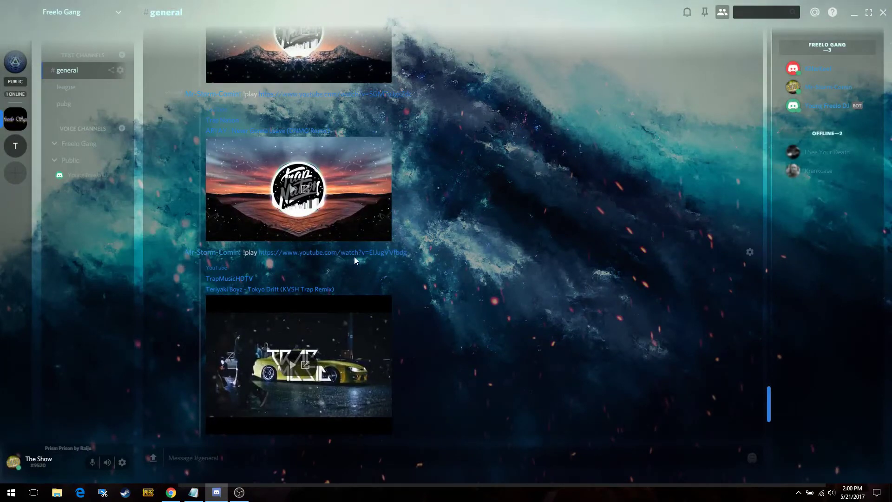
- Open the BetterDiscord themes folder from Discord's Themes settings
left_click(122, 463)
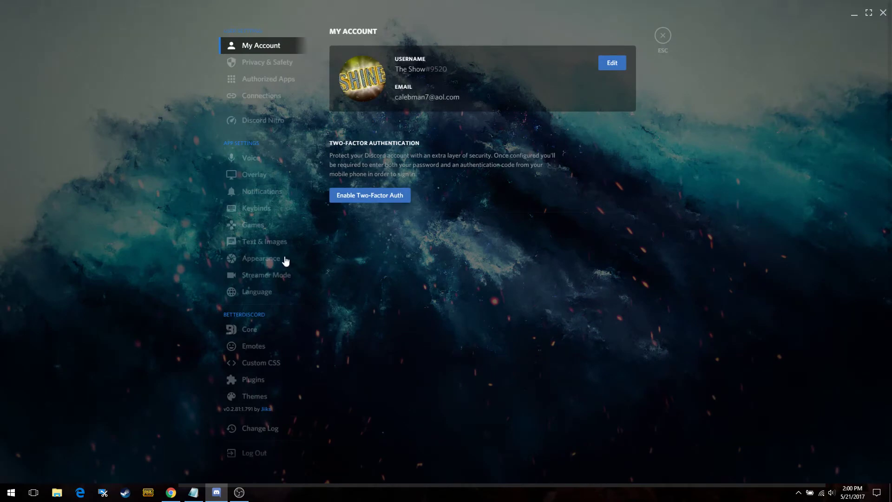
left_click(250, 397)
left_click(397, 33)
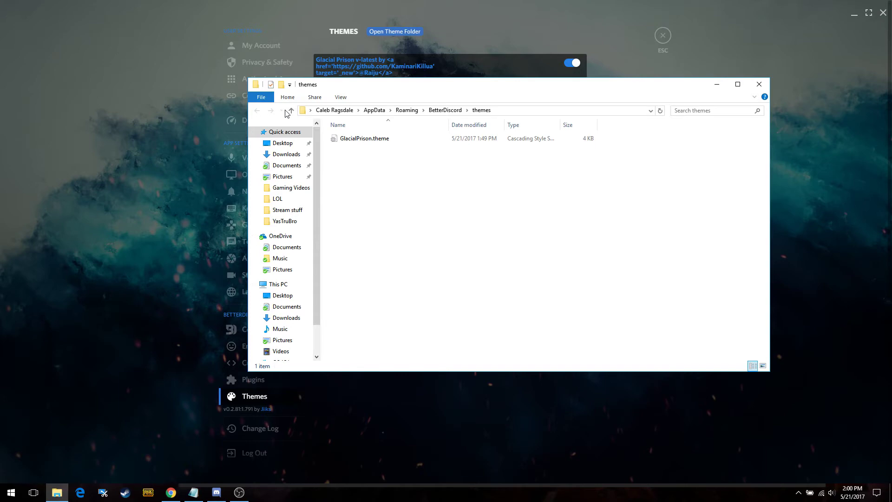
- Copy the themes folder path, close the folder, and bring Chrome forward
left_click(505, 111)
key("ctrl+c")
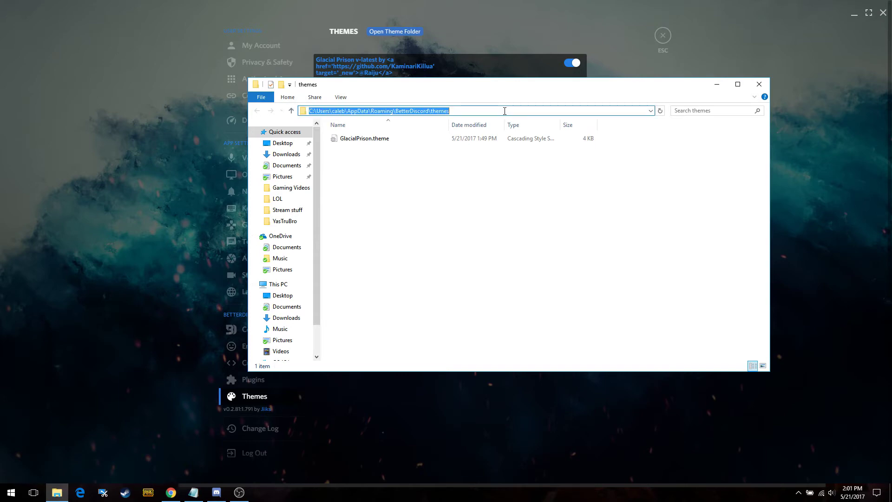
right_click(505, 111)
left_click(519, 140)
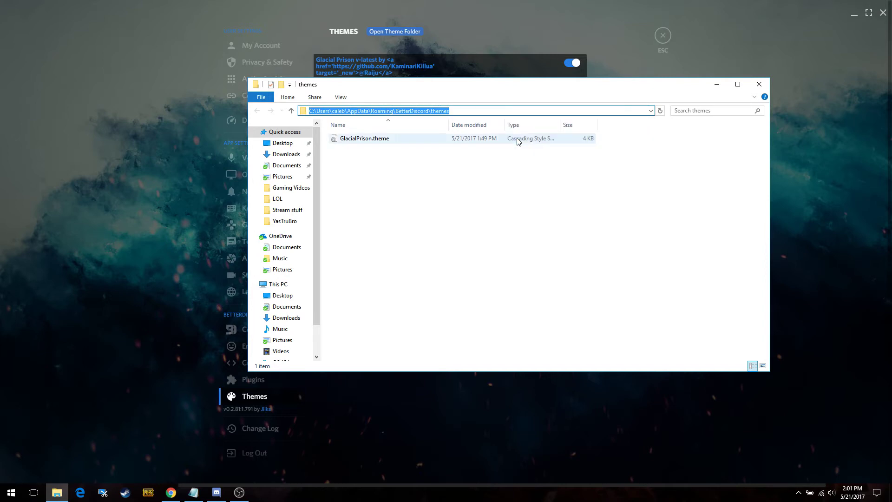
left_click(755, 87)
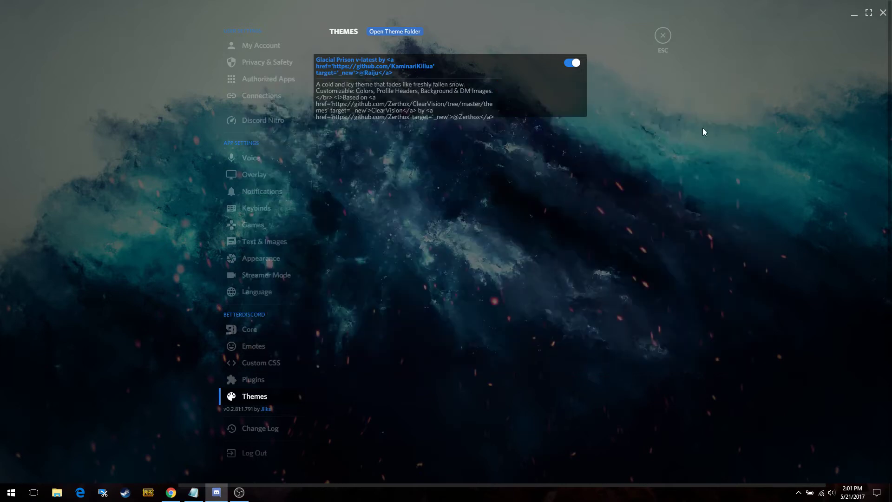
left_click(172, 496)
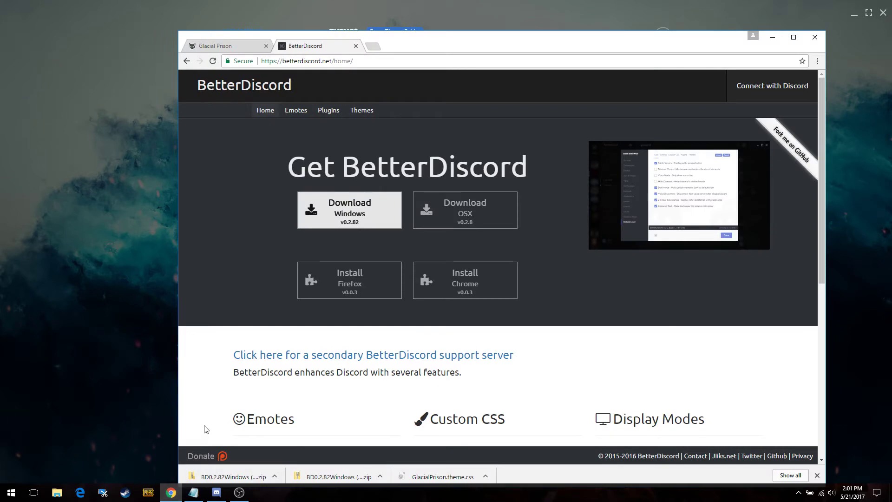
- Browse the BetterDocs theme list to ClearVision - Amber and open its theme file on GitHub
left_click(220, 46)
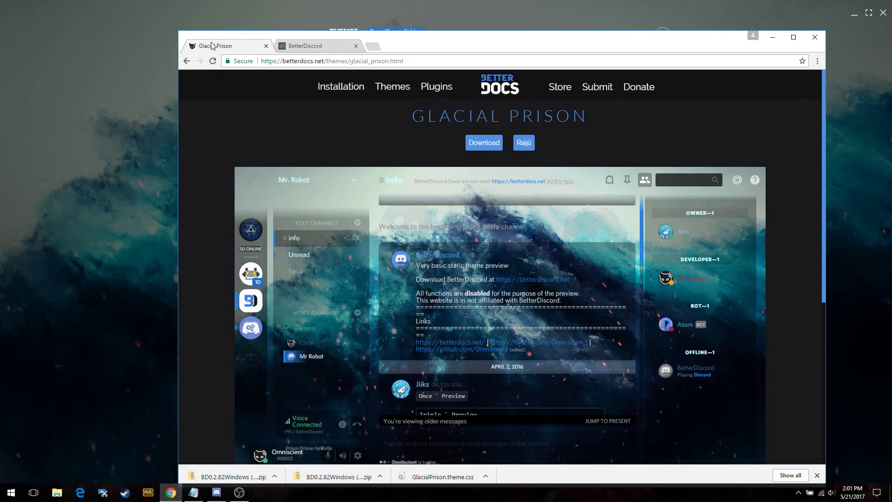
left_click(393, 86)
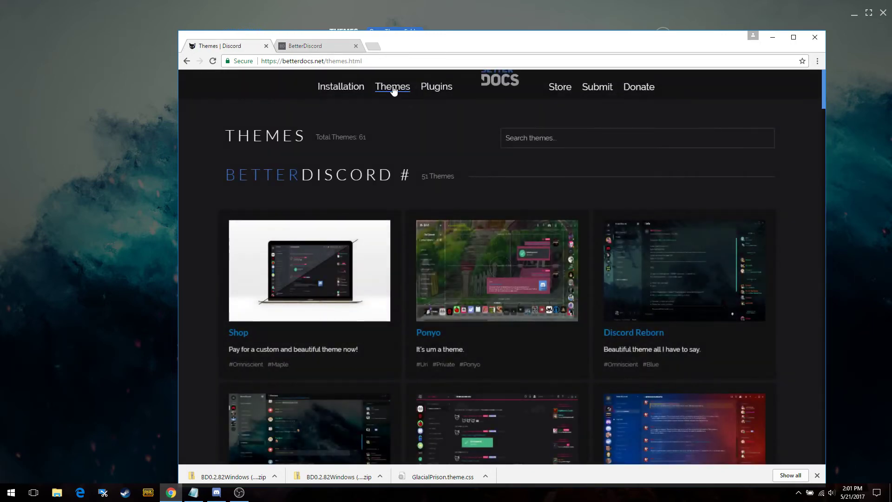
scroll(573, 306, "down", 5)
scroll(573, 305, "down", 4)
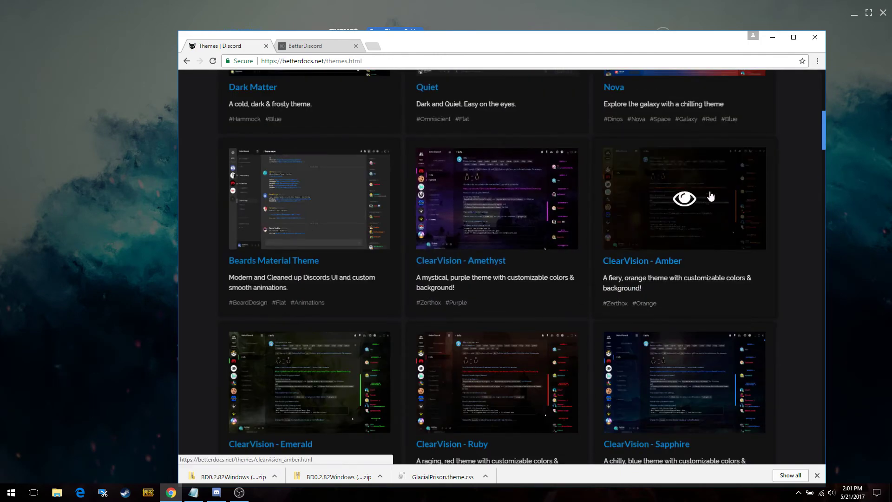
left_click(660, 206)
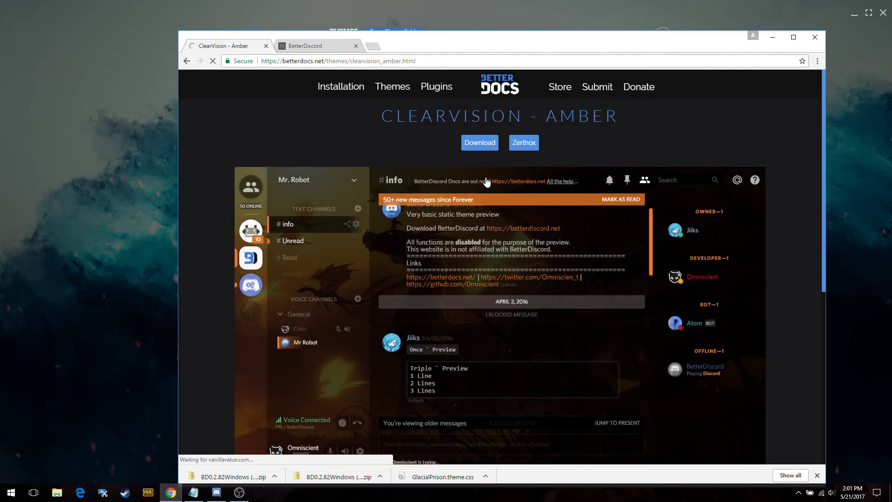
left_click(474, 145)
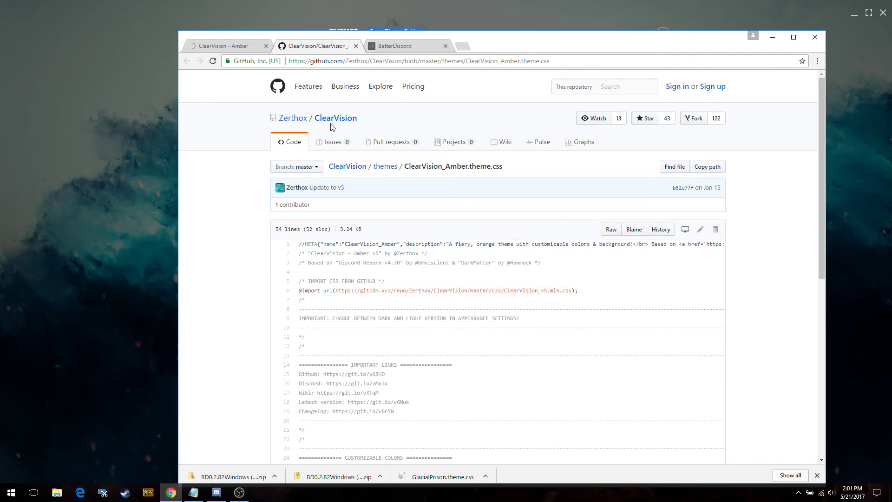
- Open the raw ClearVision_Amber.theme.css view and start saving it
left_click(611, 230)
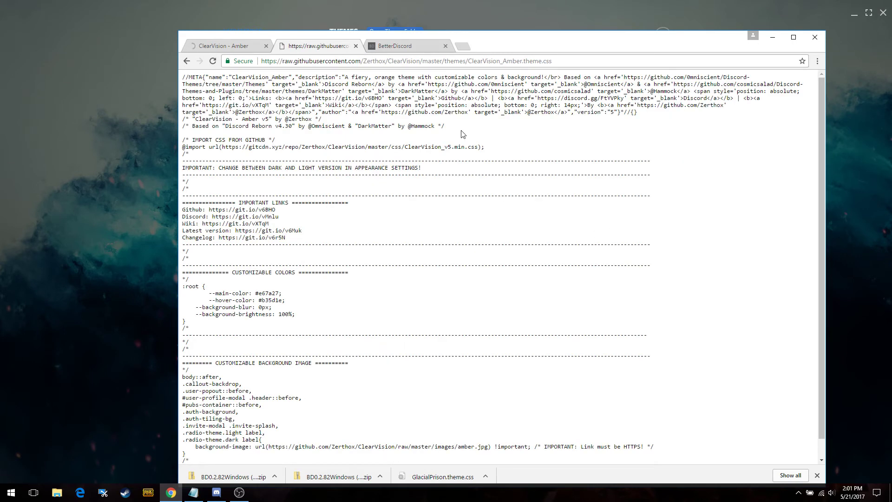
right_click(424, 233)
left_click(442, 275)
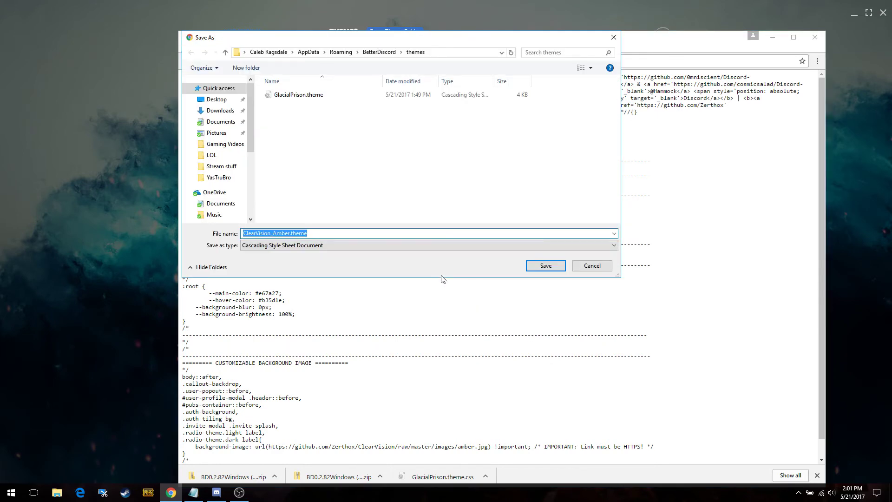
- Paste the themes folder path as the save location and save the file there
left_click(433, 51)
key("BackSpace")
right_click(433, 52)
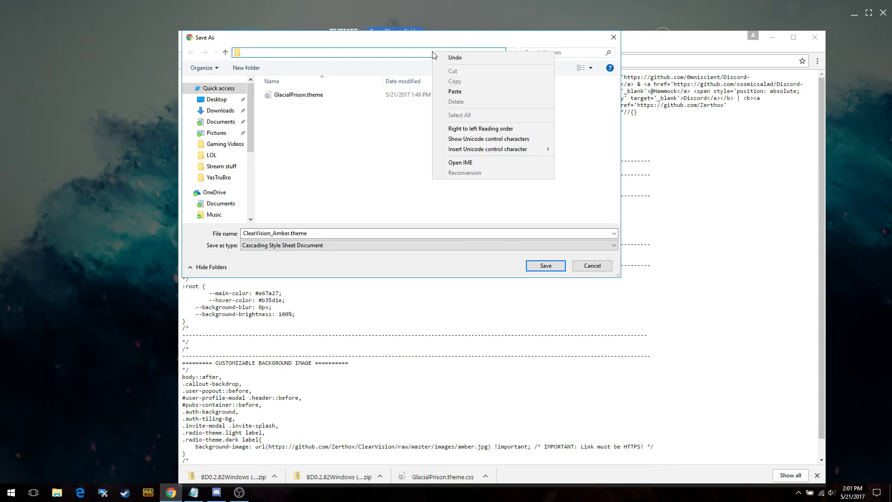
left_click(454, 92)
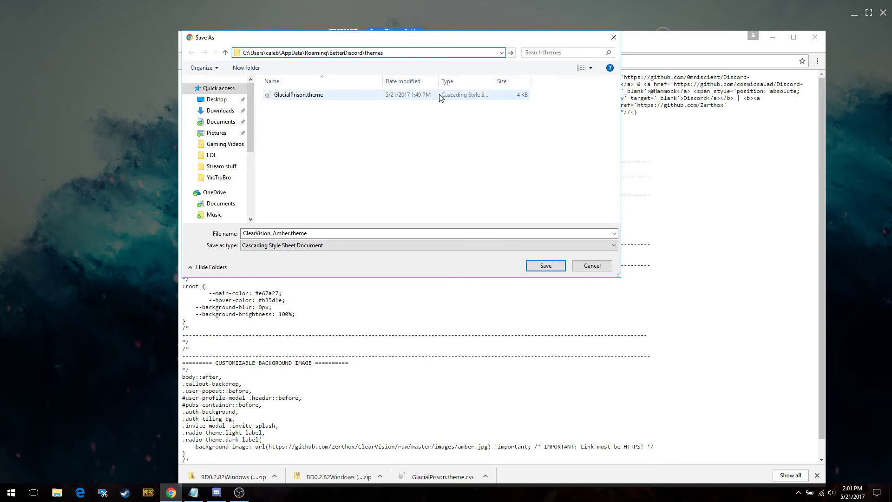
key("Return")
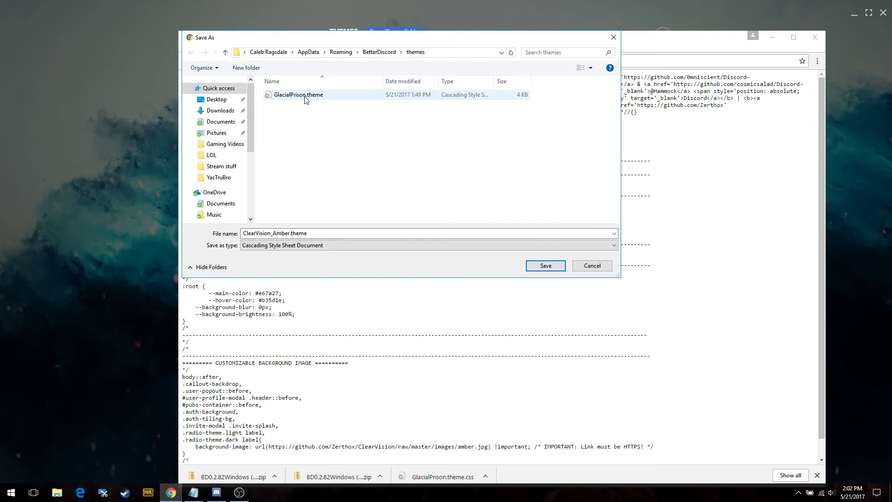
left_click(546, 266)
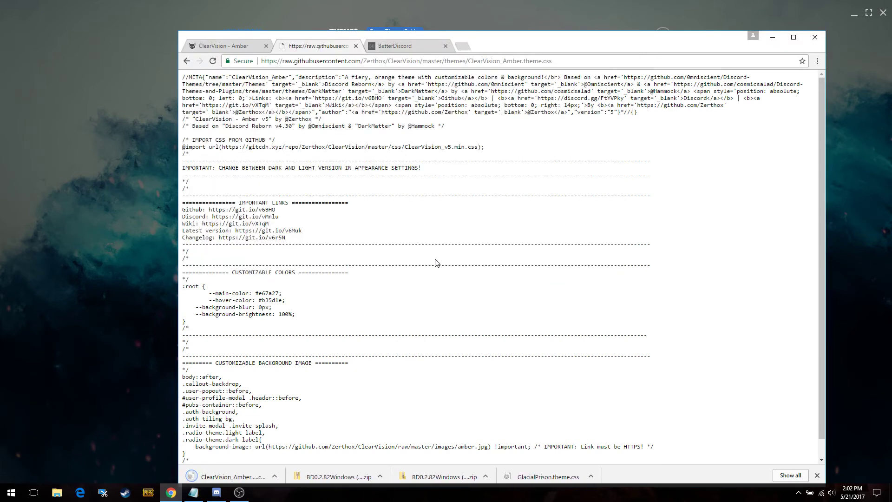
- Quit Discord from the tray, relaunch it from the desktop shortcut, and open user settings
left_click(52, 190)
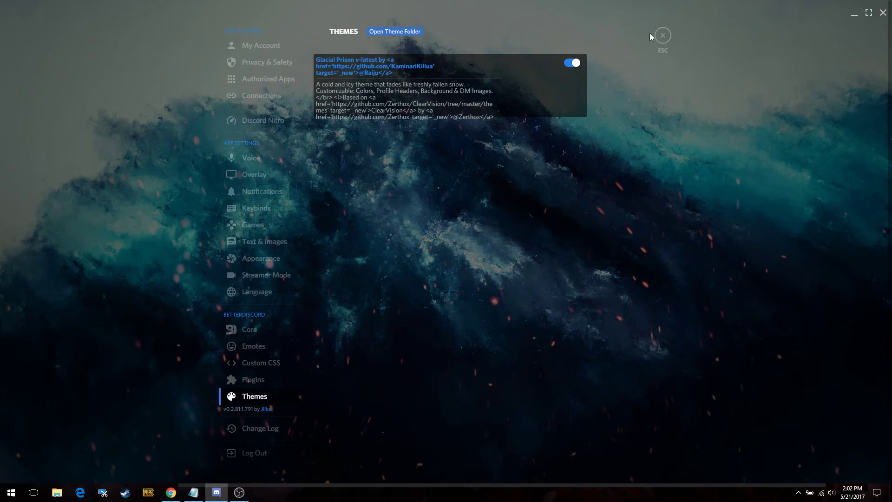
left_click(799, 492)
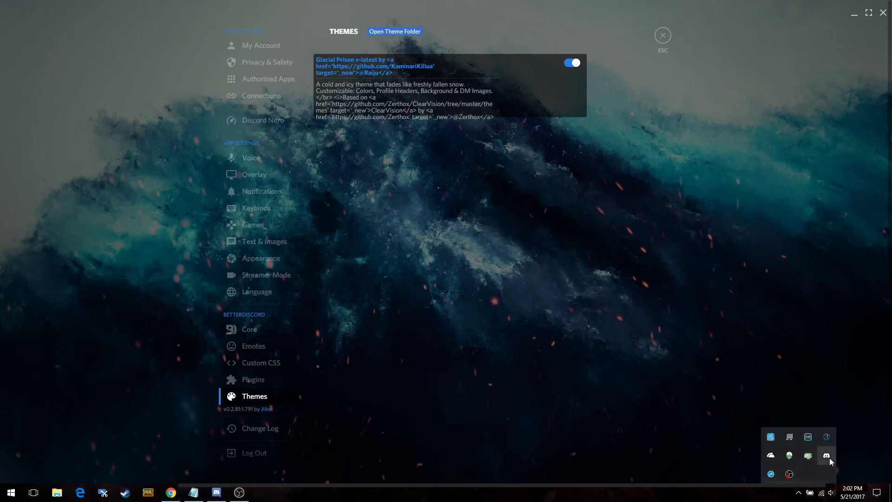
right_click(829, 459)
left_click(828, 453)
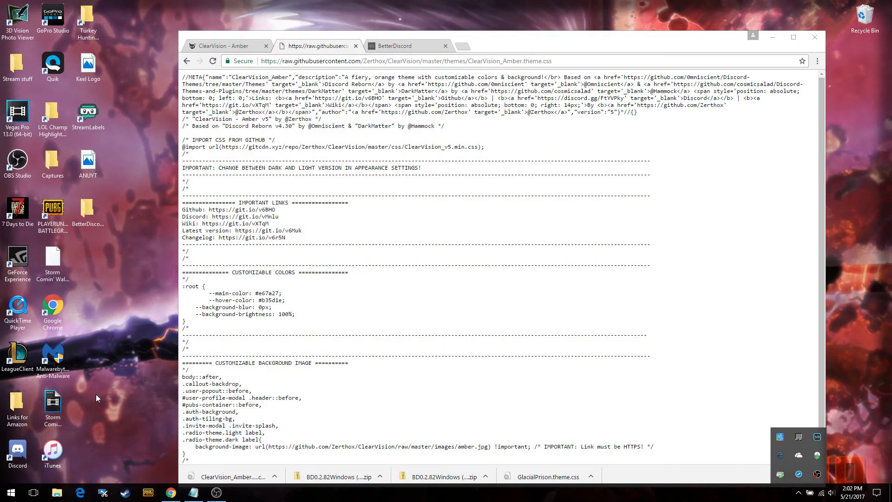
double_click(18, 451)
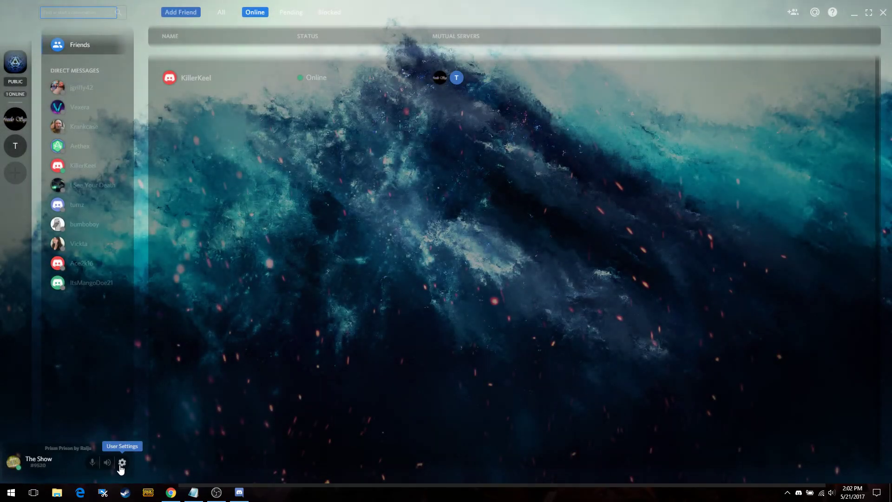
left_click(121, 461)
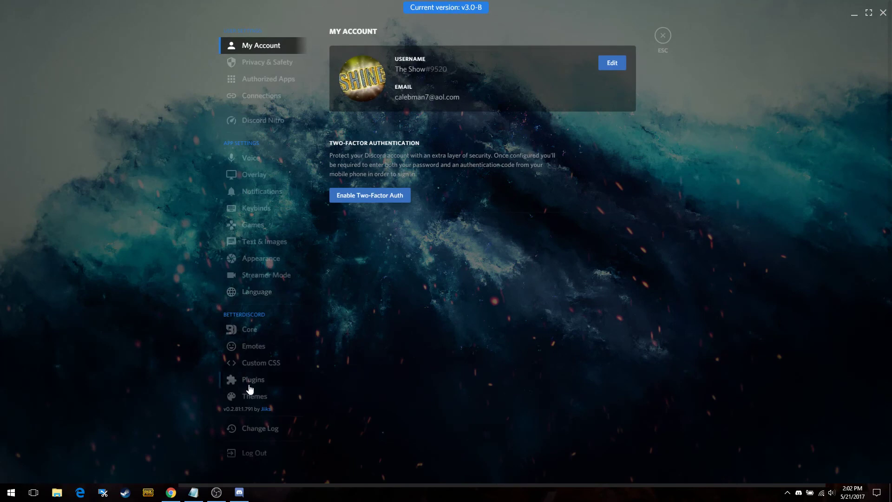
- Turn on ClearVision Amber and turn off Glacial Prison in the Themes list
left_click(255, 397)
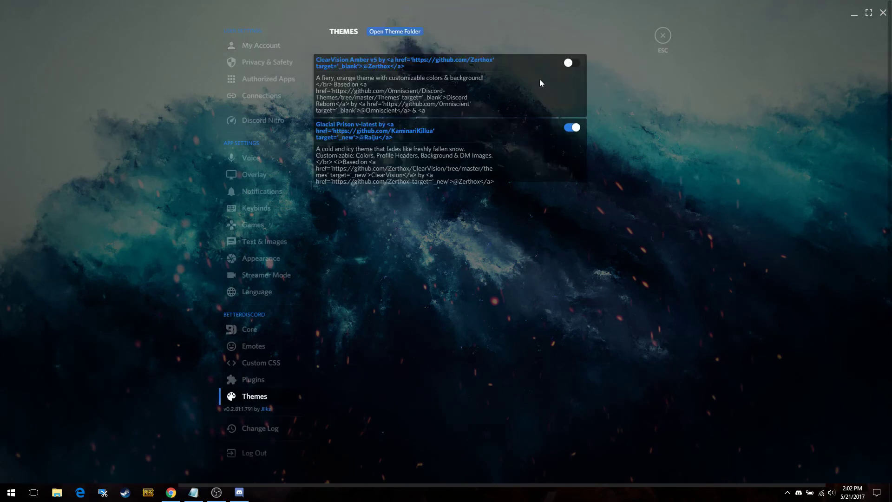
left_click(568, 63)
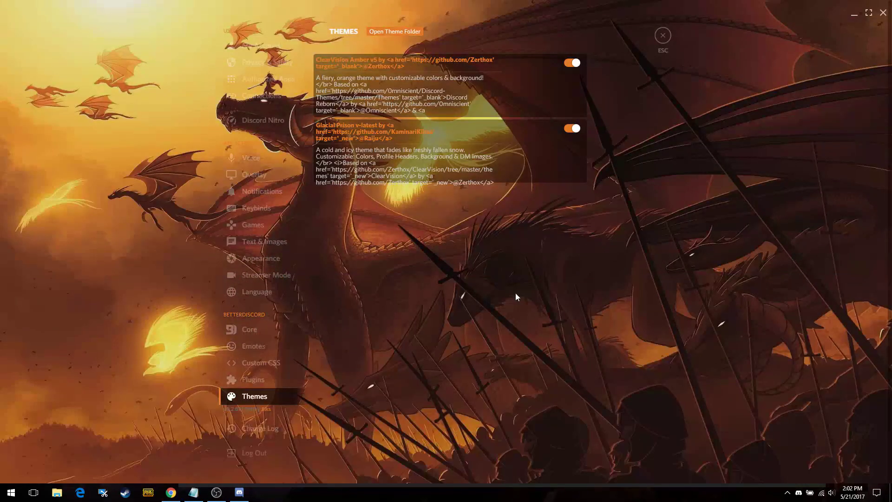
left_click(574, 129)
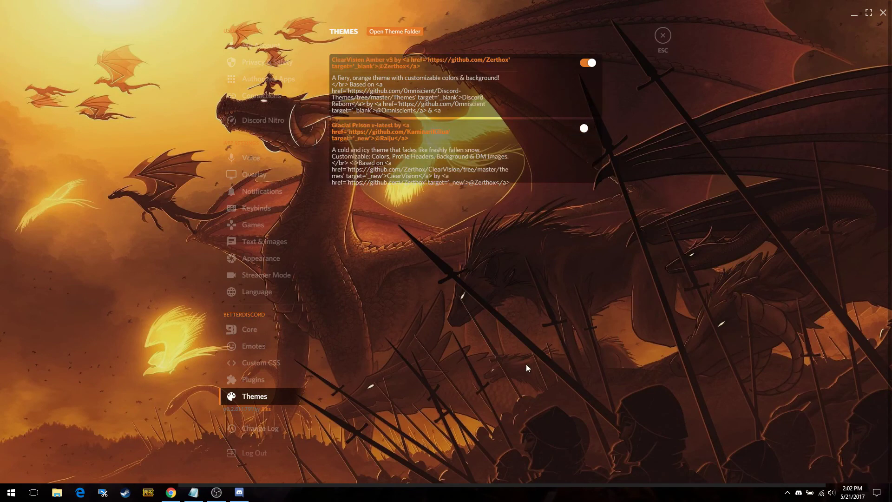
- Close settings, open the Freelo Gang #general channel, and bring Chrome back up
left_click(663, 36)
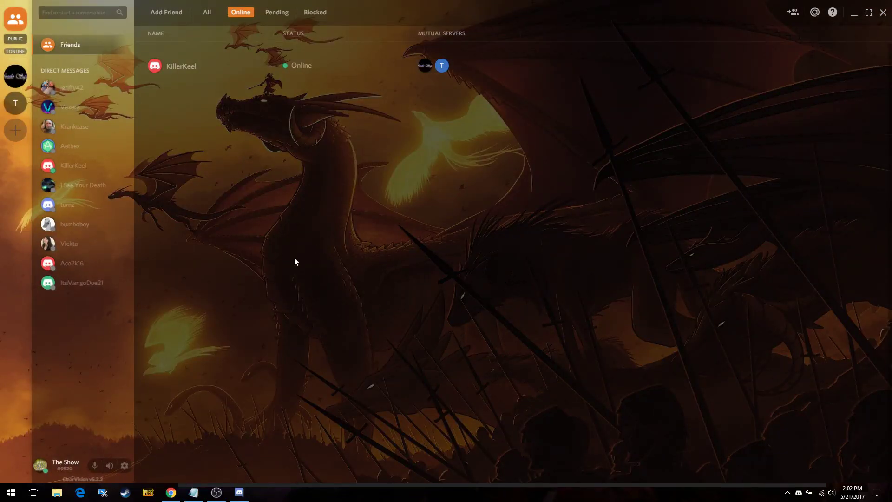
left_click(15, 75)
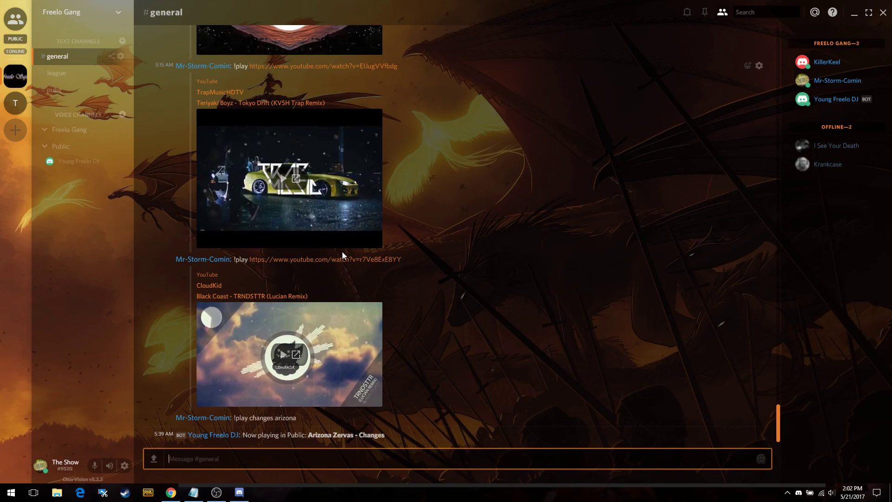
left_click(171, 494)
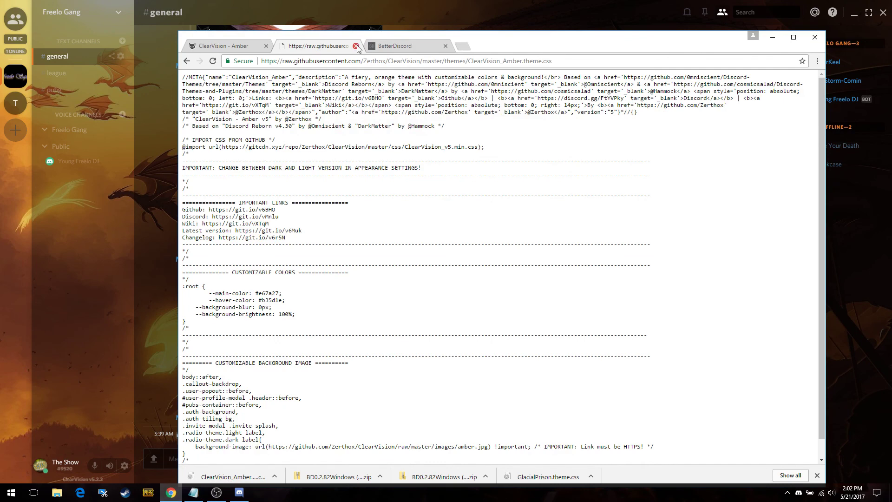
left_click(228, 46)
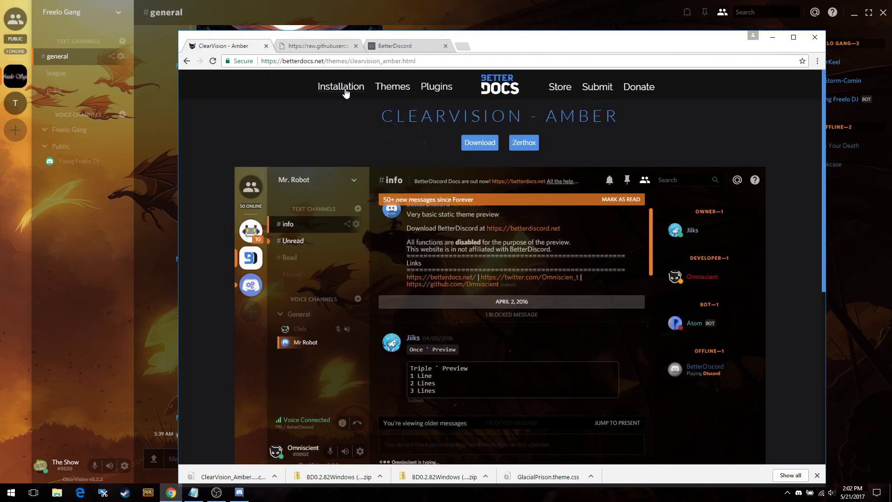
left_click(389, 87)
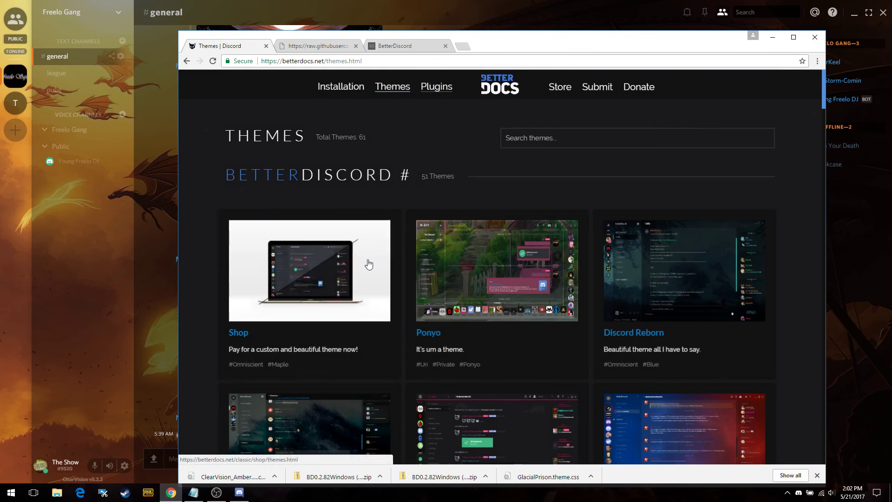
scroll(402, 293, "down", 6)
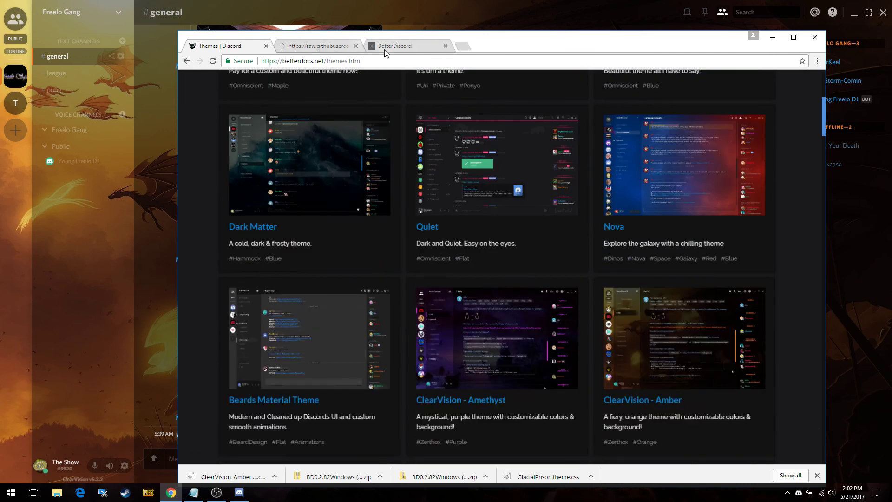
left_click(385, 49)
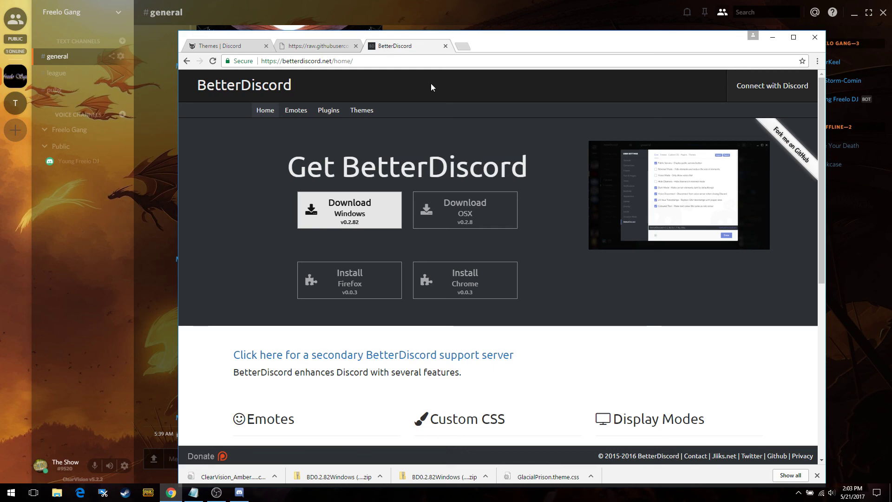
left_click(772, 38)
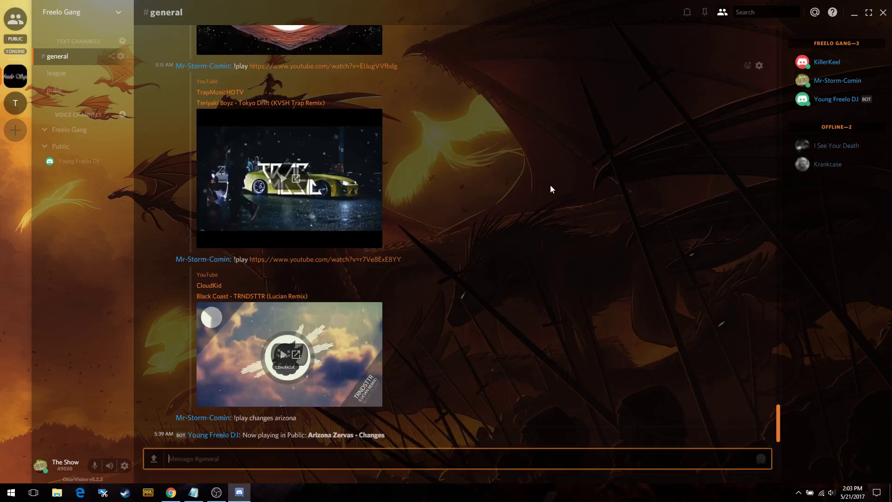